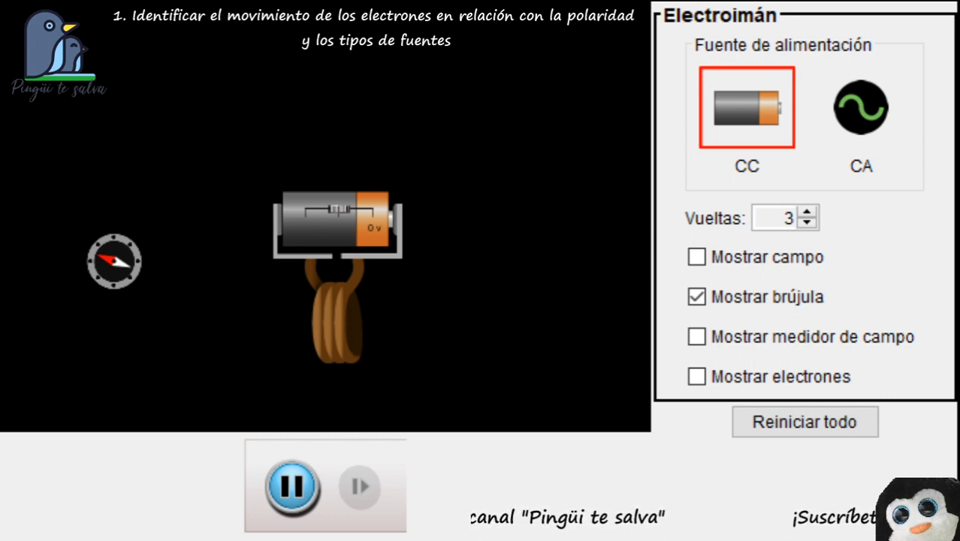
Step: Shift the electromagnet and compass slightly left and turn on the display of electrons in the coil
left_click_drag(342, 317, 328, 317)
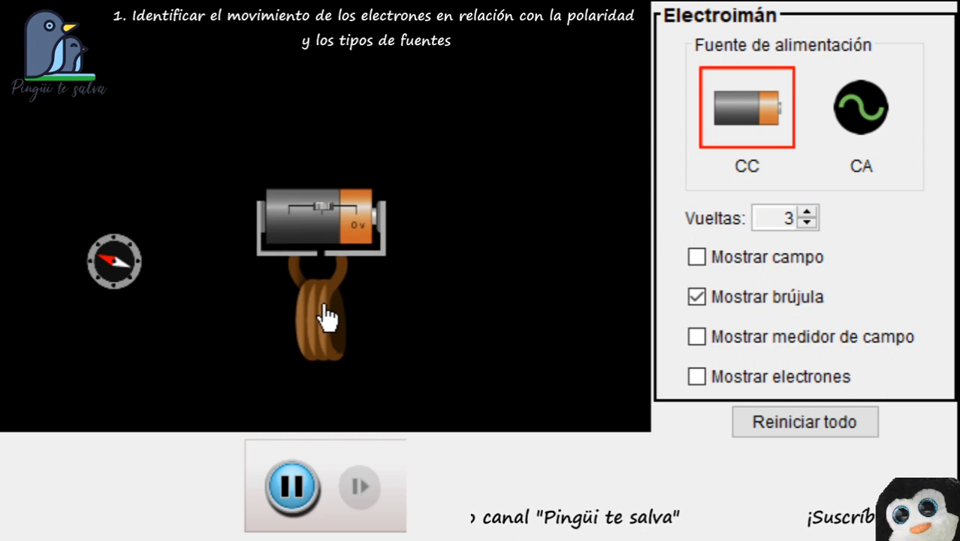
left_click_drag(128, 258, 101, 275)
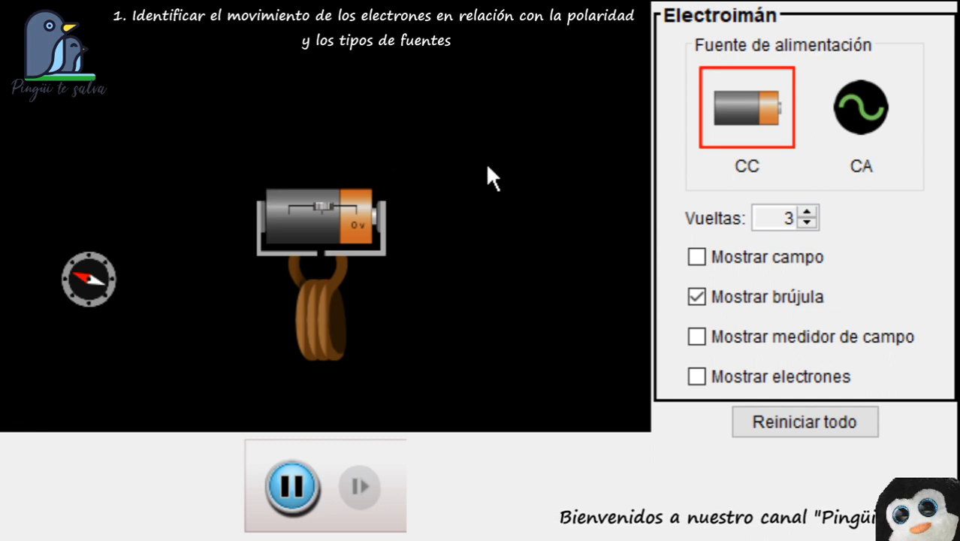
left_click(697, 377)
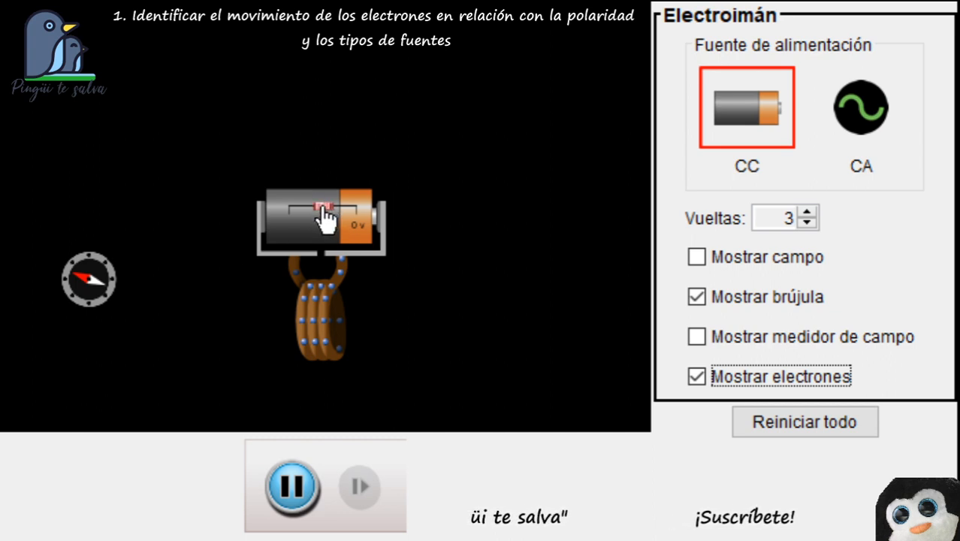
Step: Raise the battery voltage to 2 V and on to 10 V, repositioning the compass closer to the coil
left_click_drag(331, 219, 338, 222)
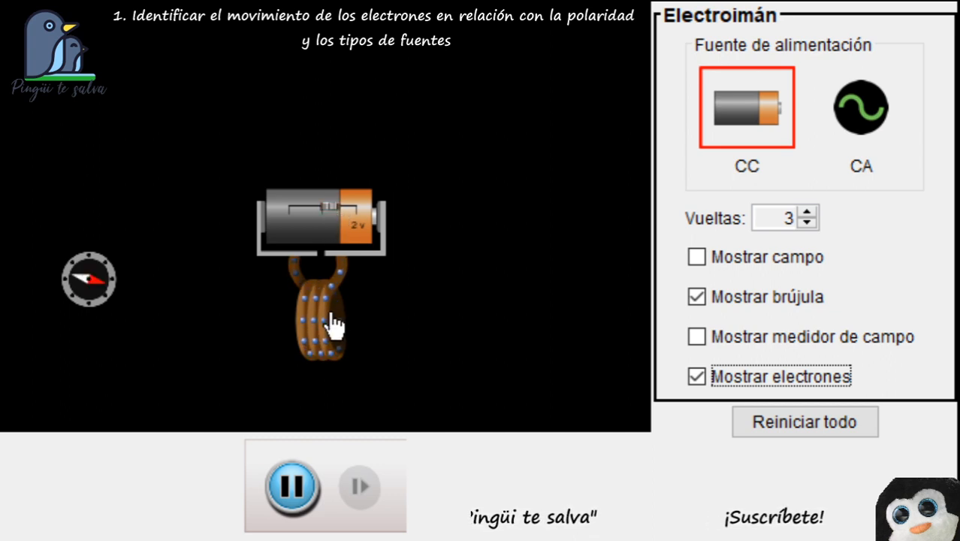
left_click_drag(114, 274, 154, 253)
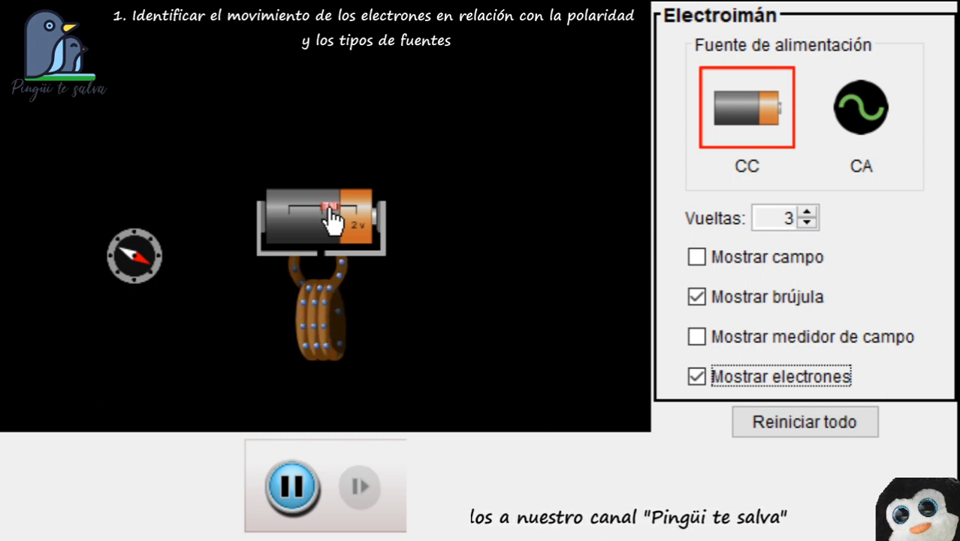
left_click_drag(332, 210, 343, 209)
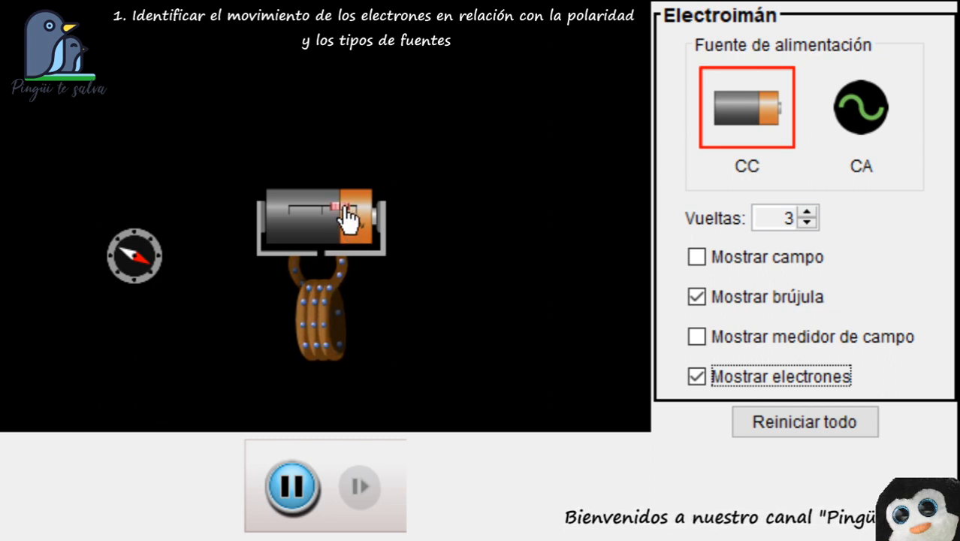
left_click_drag(346, 211, 365, 210)
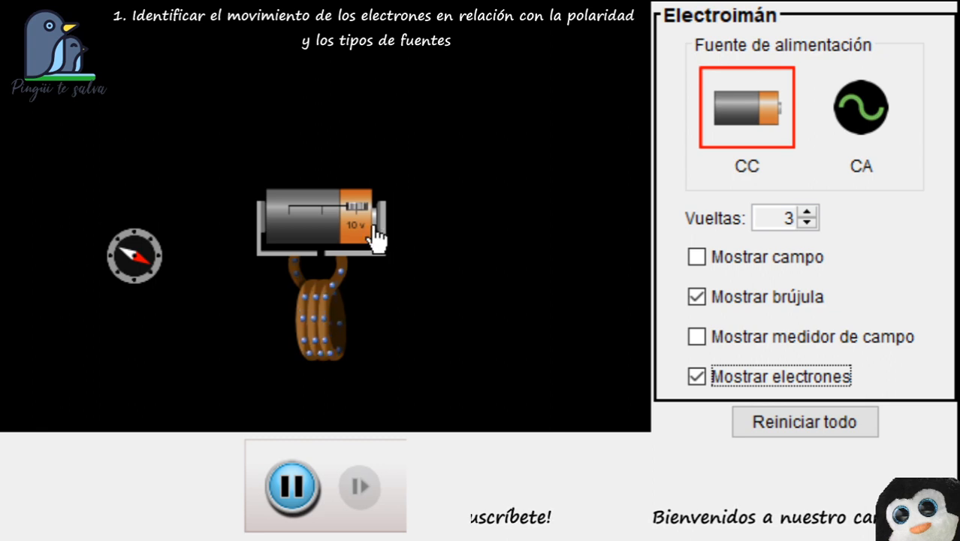
left_click_drag(136, 256, 164, 289)
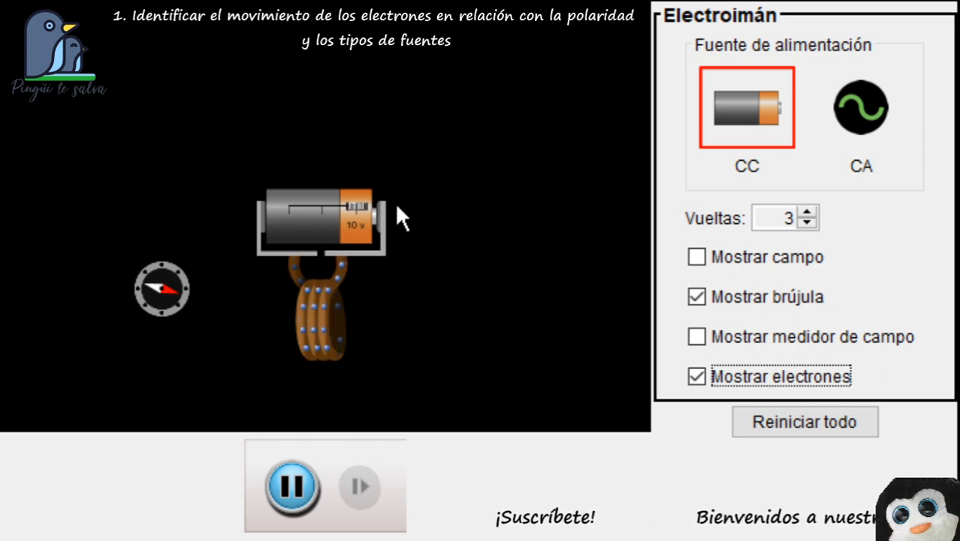
Step: Reverse the battery's polarity at 10 V and move the compass toward and away from the coil
left_click_drag(366, 207, 271, 254)
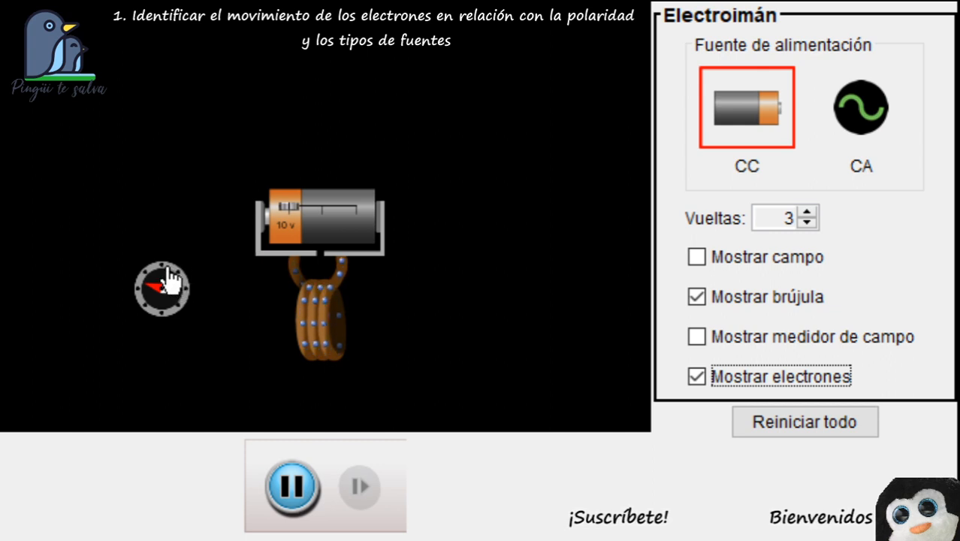
mouse_move(168, 279)
left_mouse_down()
mouse_move(166, 231)
mouse_move(147, 269)
mouse_move(168, 284)
mouse_move(186, 280)
left_mouse_up()
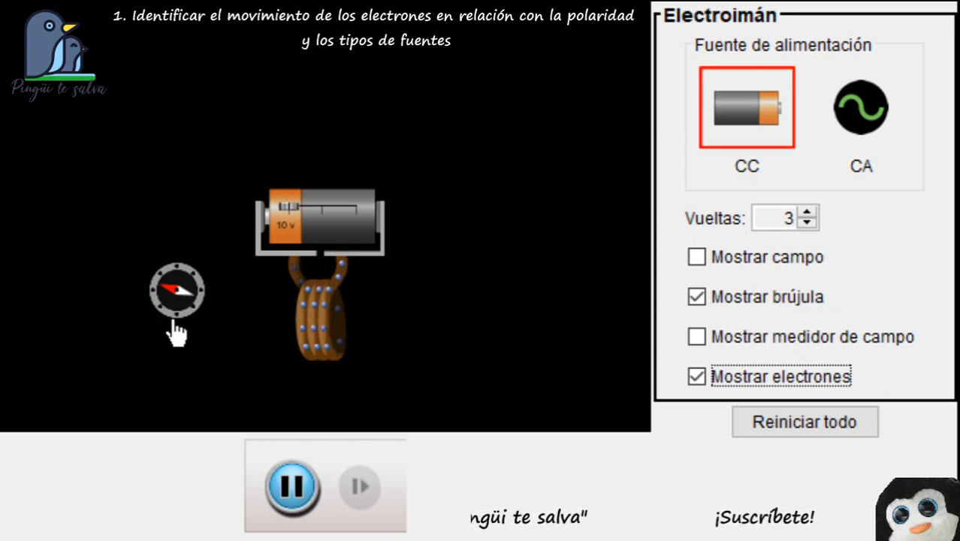
left_click_drag(186, 284, 160, 283)
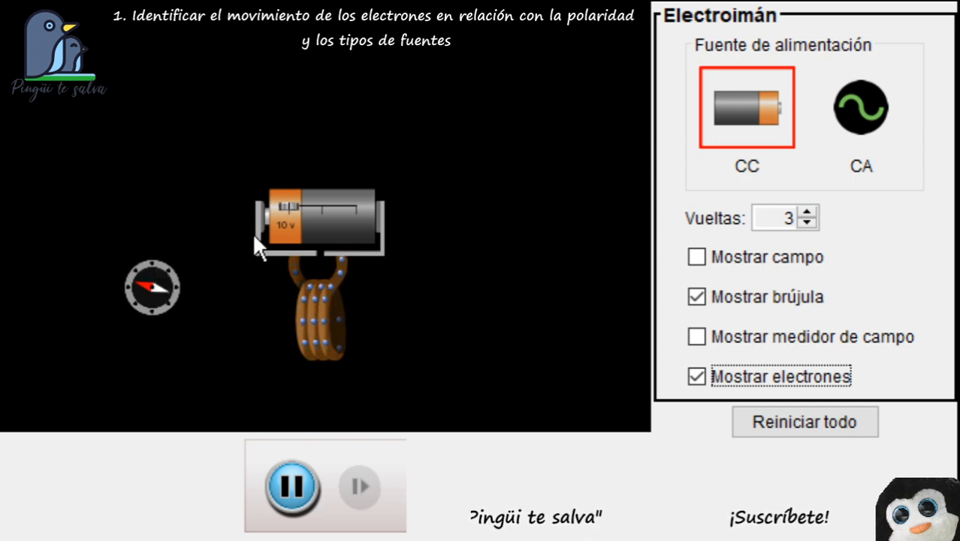
Step: Set the battery voltage to 0 V and move the electromagnet slightly right and upward
left_click_drag(300, 215, 337, 225)
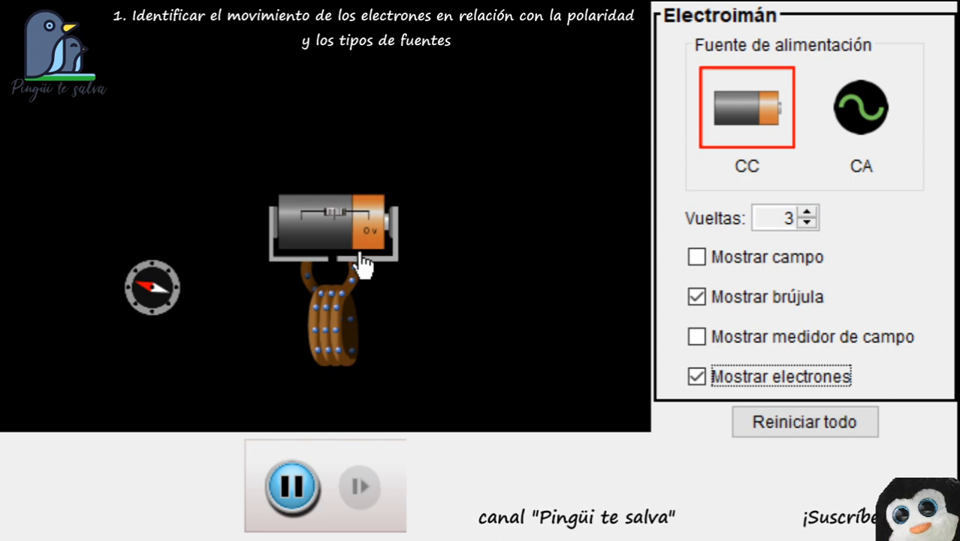
left_click_drag(363, 264, 364, 228)
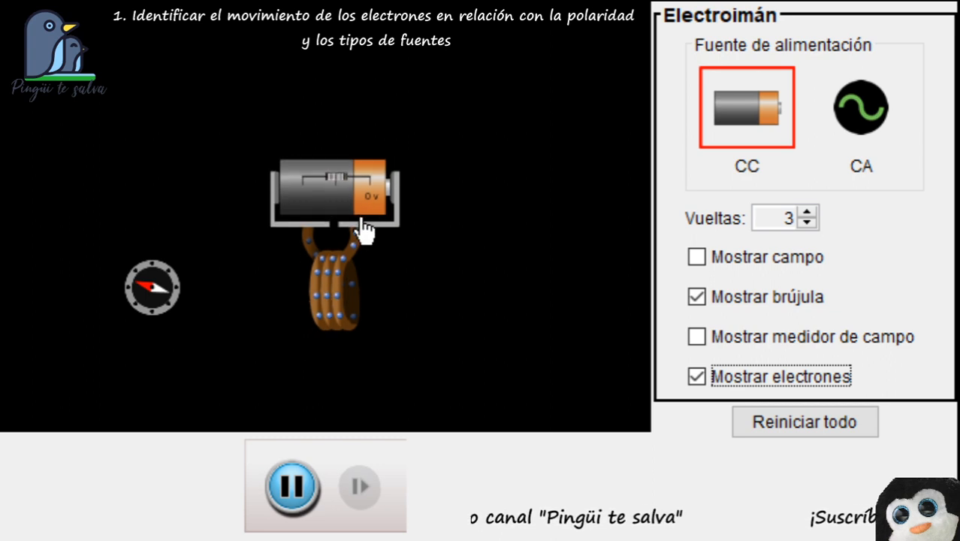
Step: Switch the electromagnet's power supply to alternating current (CA) and nudge the assembly slightly upward
left_click(861, 100)
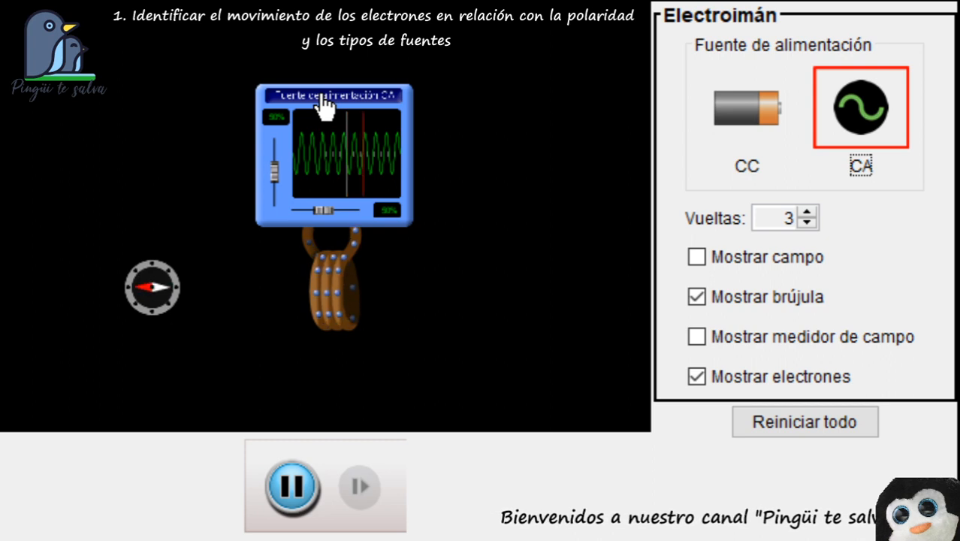
mouse_move(324, 100)
left_mouse_down()
mouse_move(314, 72)
mouse_move(323, 94)
left_mouse_up()
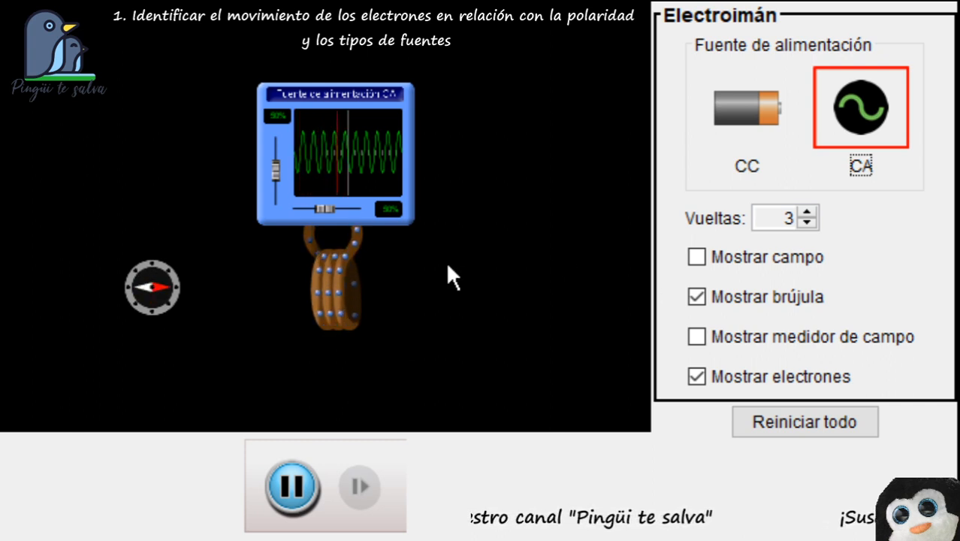
Step: Return the power supply to CC and set the battery to 10 V in one polarity, followed by 10 V in the reversed polarity
left_click(740, 108)
left_click_drag(343, 183, 370, 184)
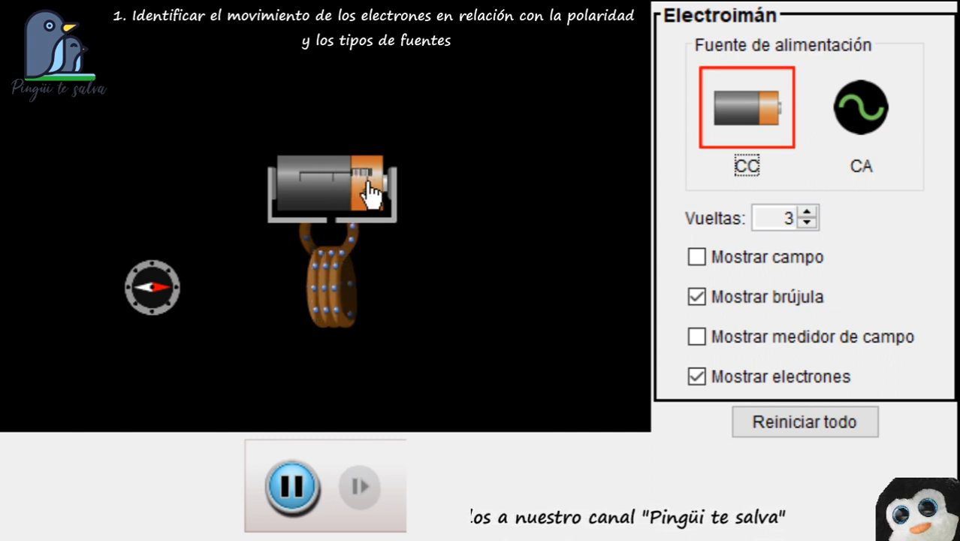
left_click_drag(366, 185, 294, 198)
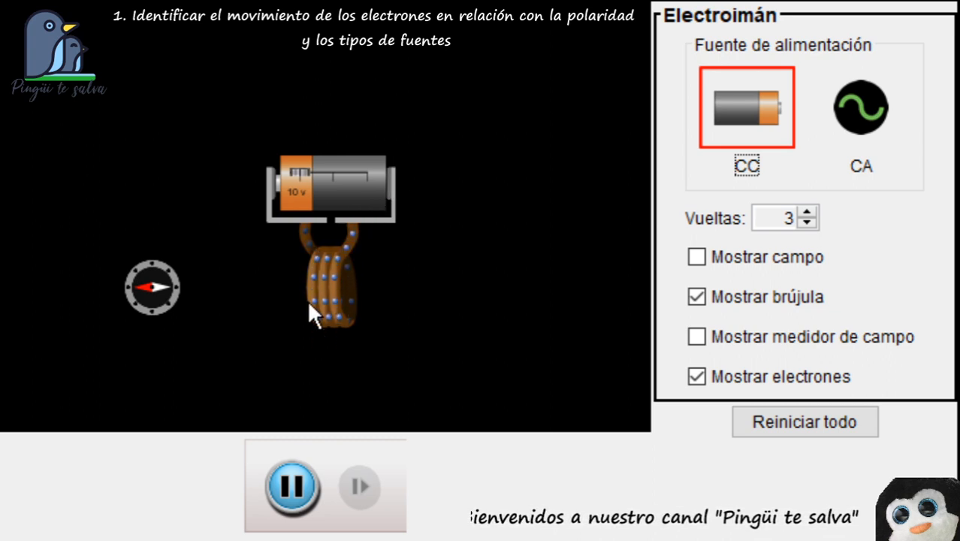
Step: Pause the simulation and advance it frame by frame to follow the electrons under the reversed CC source
left_click(292, 487)
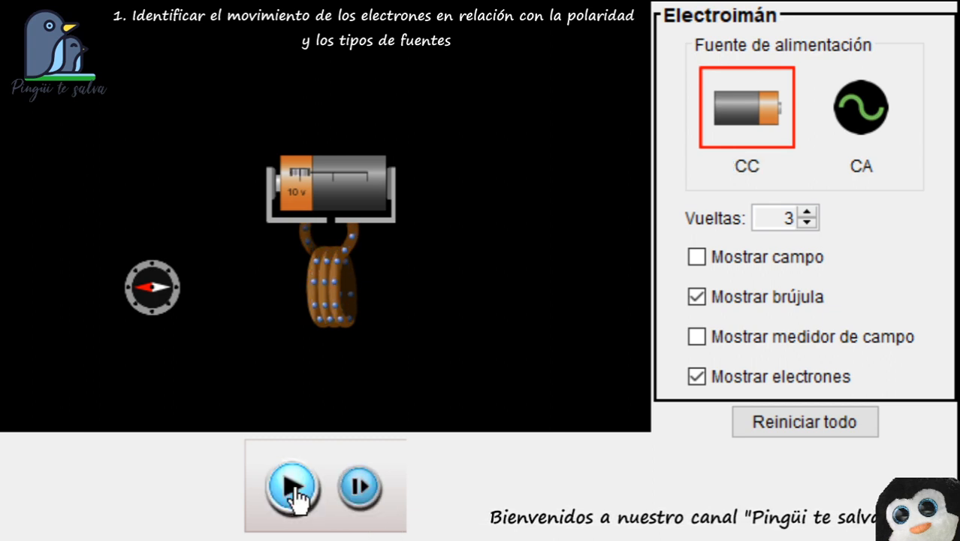
left_click(360, 490)
left_click(360, 490)
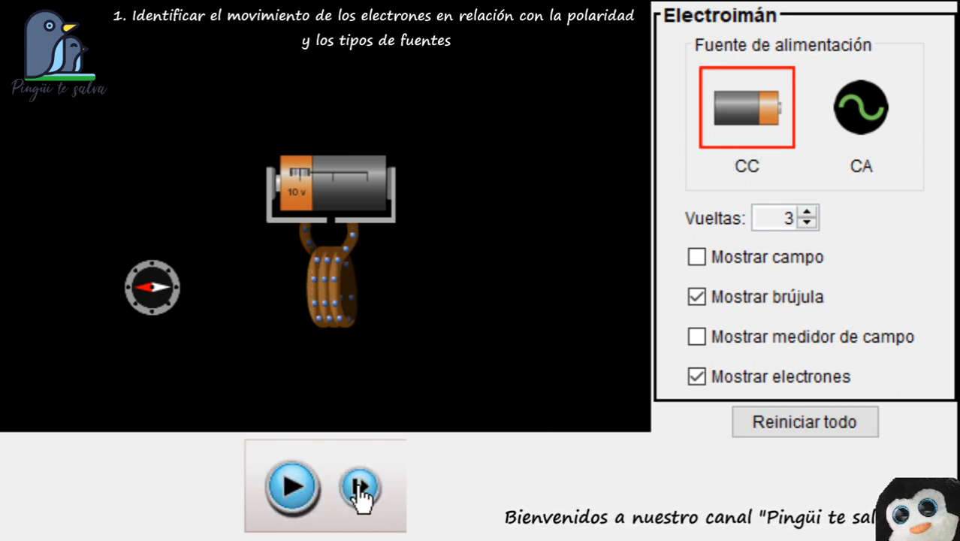
left_click(360, 489)
left_click(360, 489)
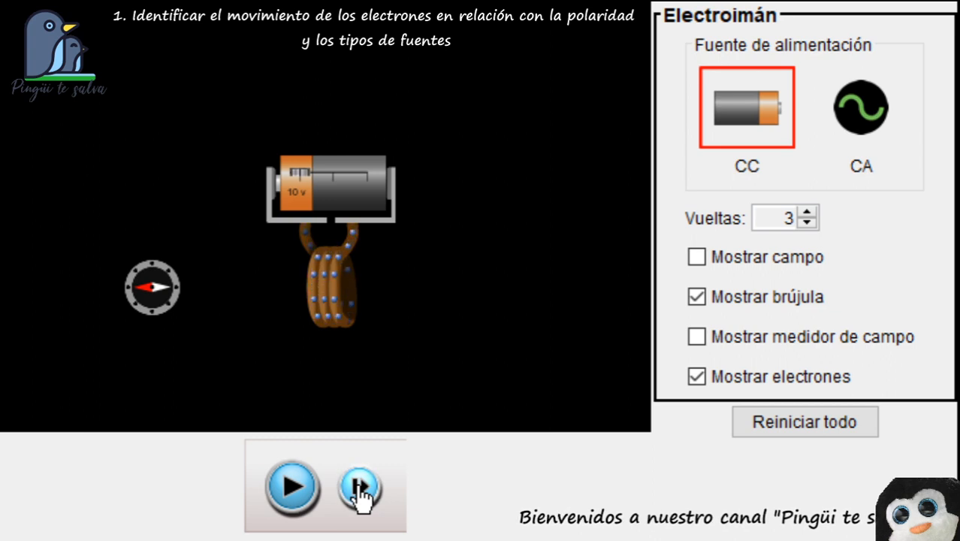
left_click(360, 490)
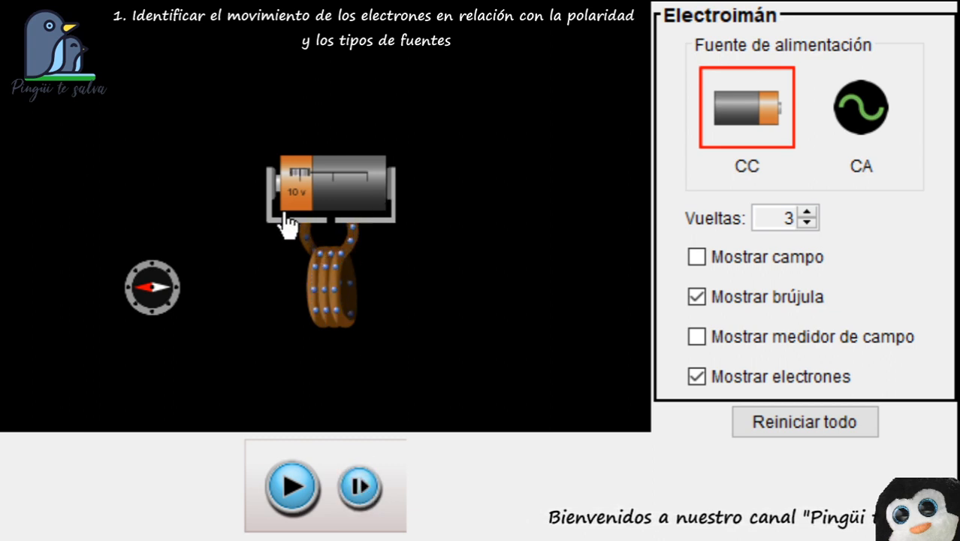
left_click(350, 469)
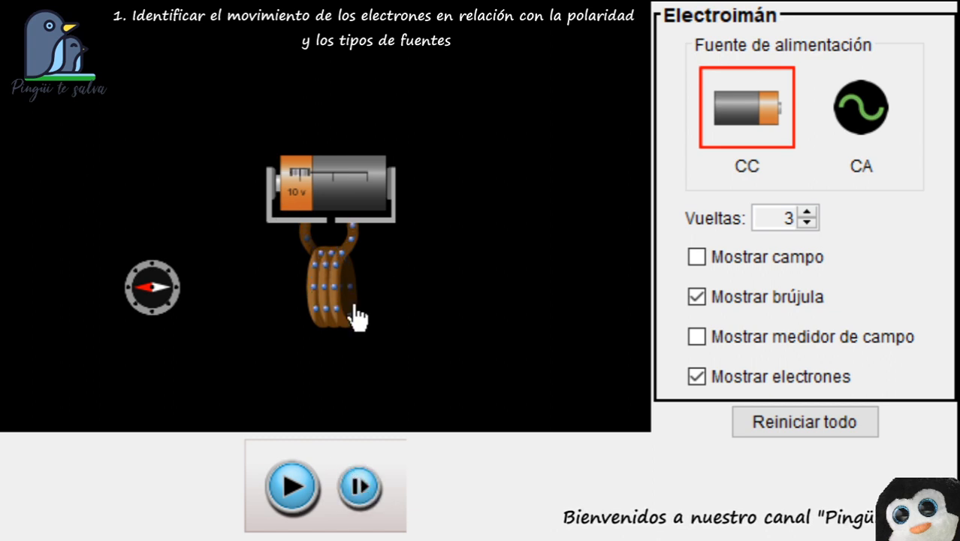
Step: Switch the paused simulation to the CA source and advance it frame by frame to follow the electrons and compass
left_click(854, 101)
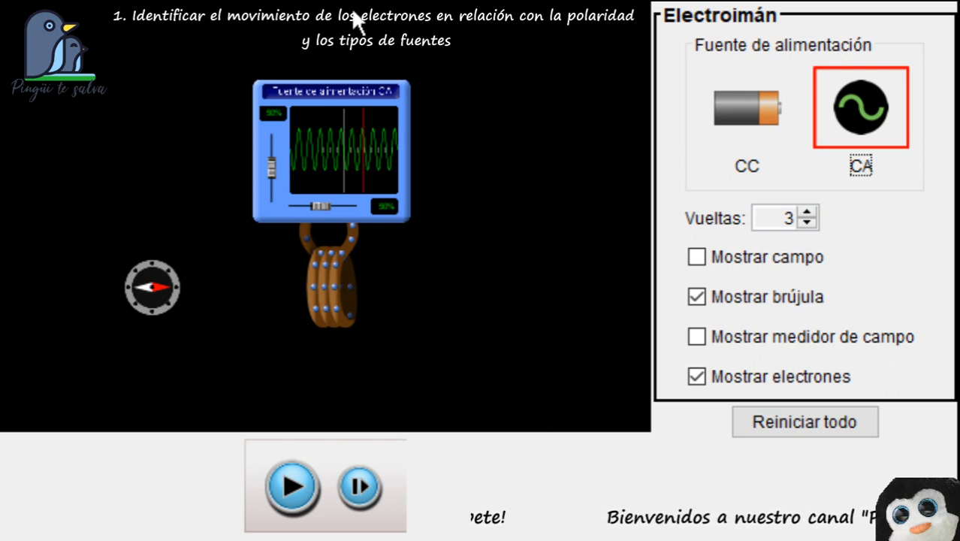
left_click(360, 496)
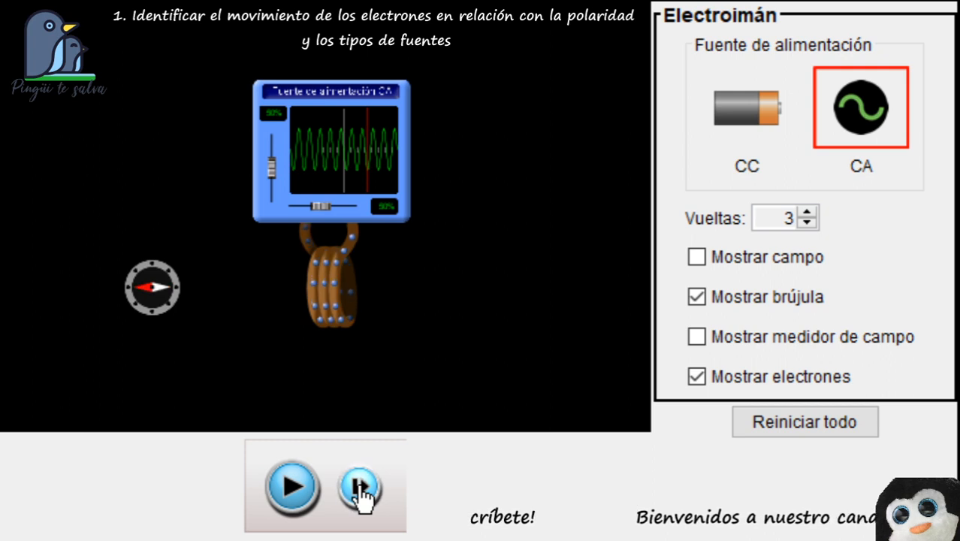
left_click(361, 496)
left_click(361, 496)
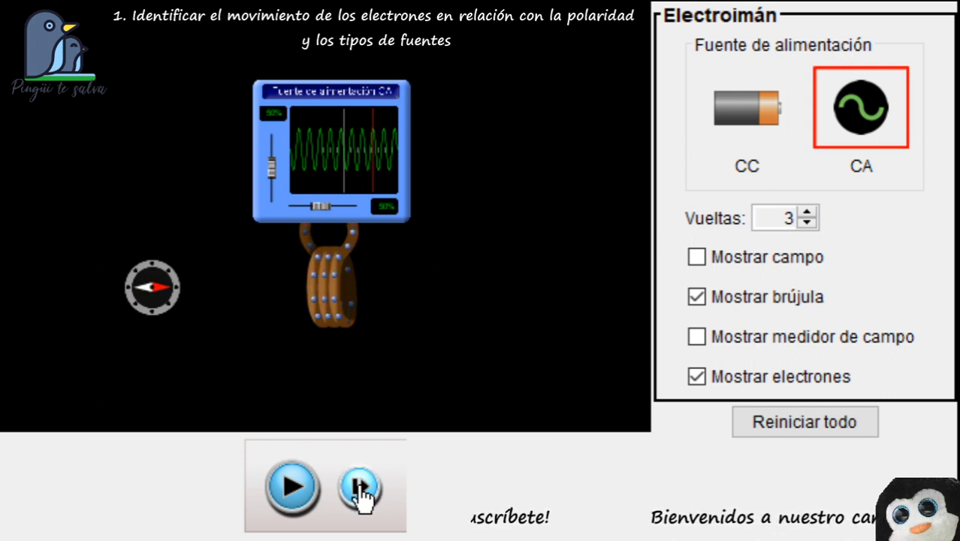
left_click(360, 496)
left_click(361, 496)
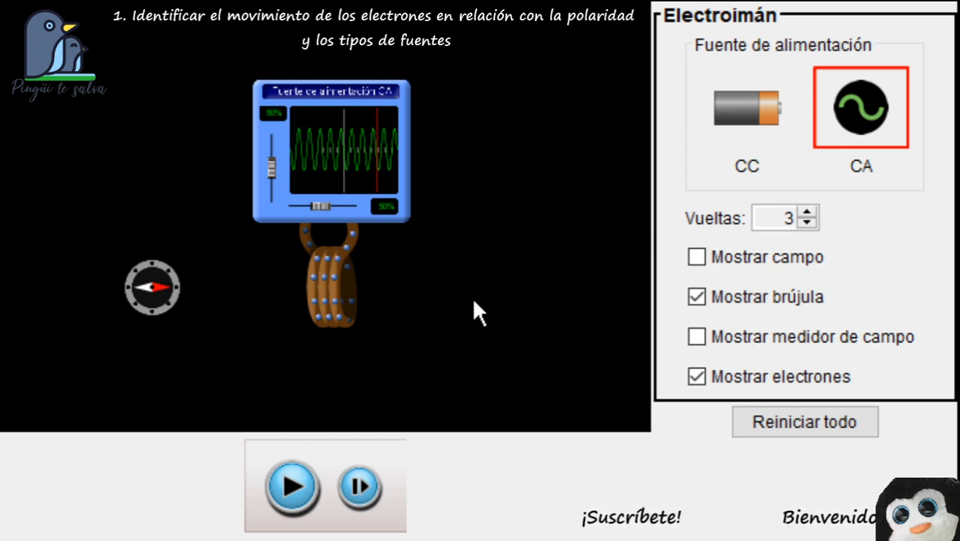
Step: Reposition the electromagnet, switch its source to CC, and flip the battery to 10 V with the positive terminal on the right
left_click_drag(328, 169, 348, 192)
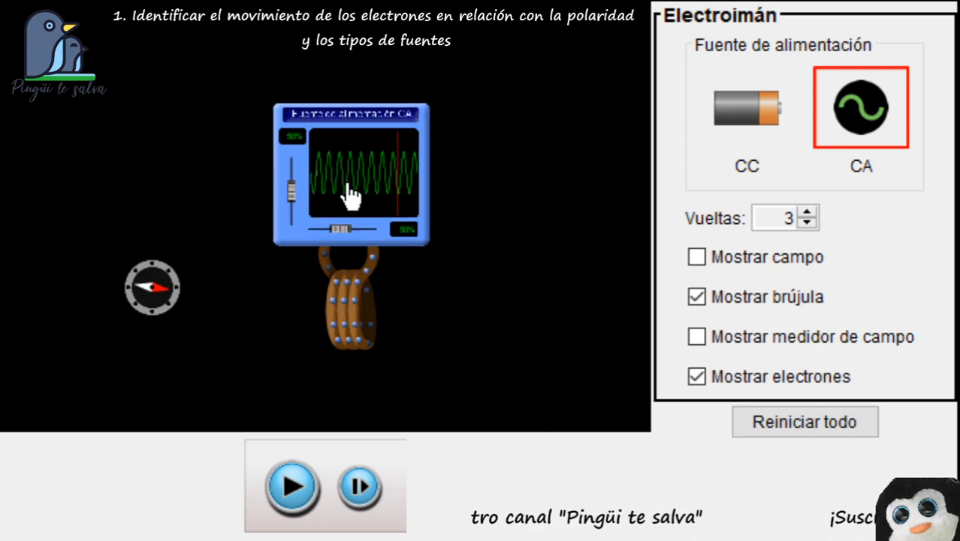
left_click(738, 108)
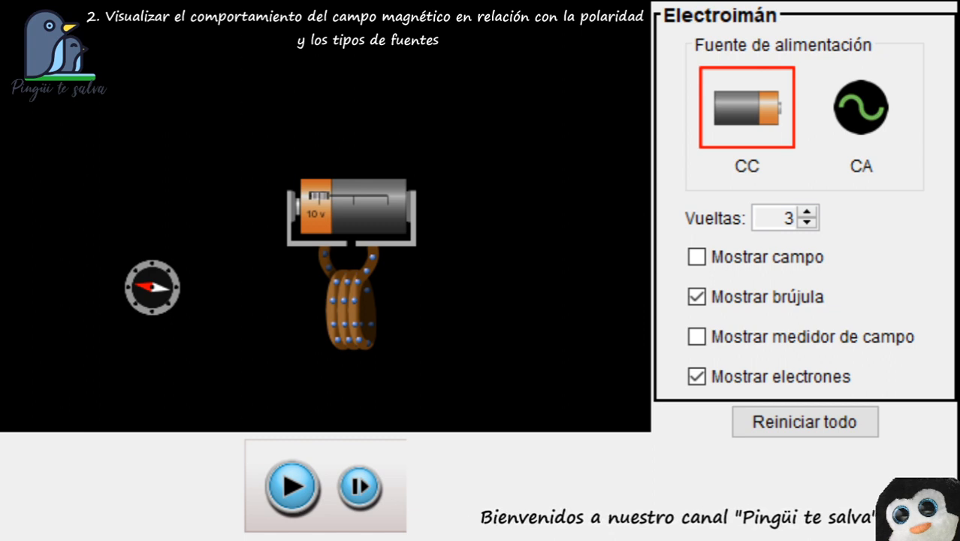
left_click_drag(356, 228, 356, 200)
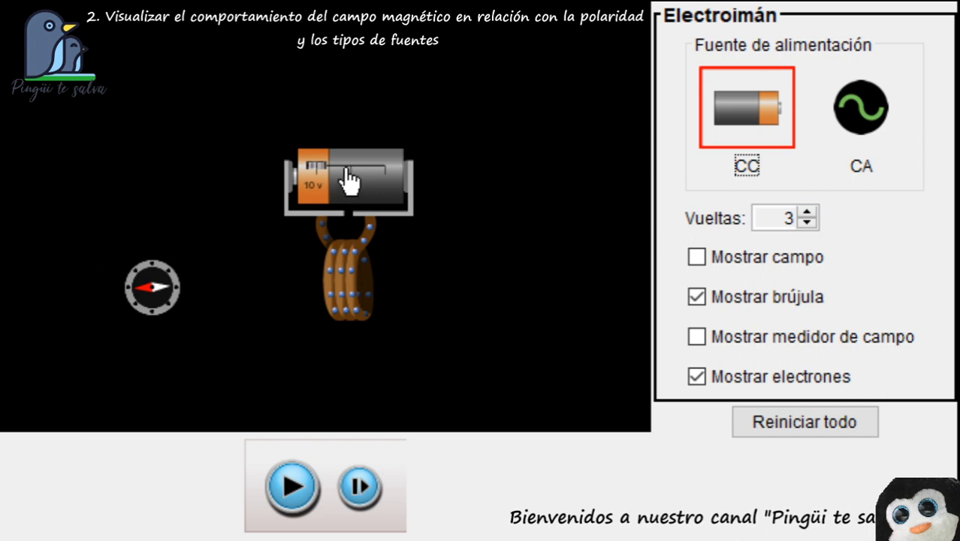
left_click_drag(323, 177, 380, 169)
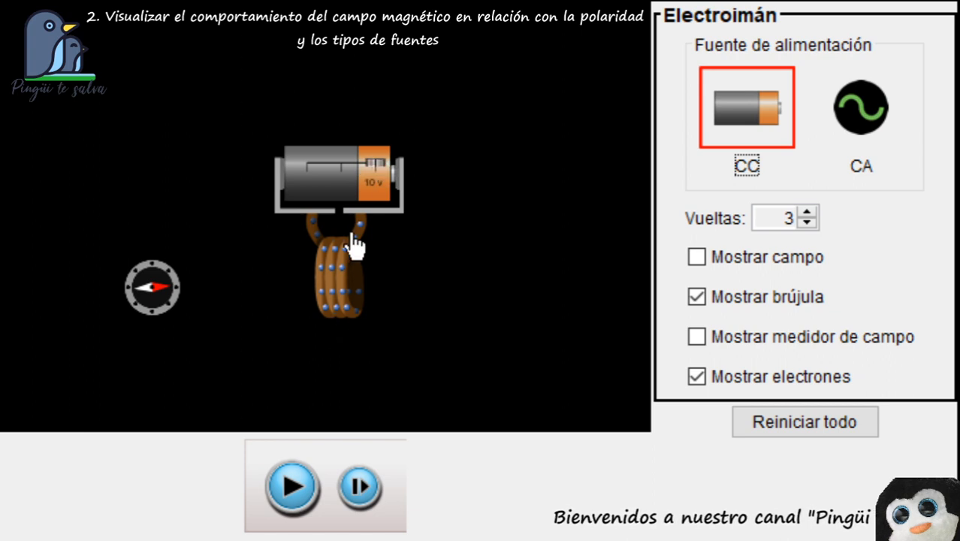
Step: Resume the simulation and show the magnetic field, moving the electromagnet and compass higher in the scene
left_click(293, 488)
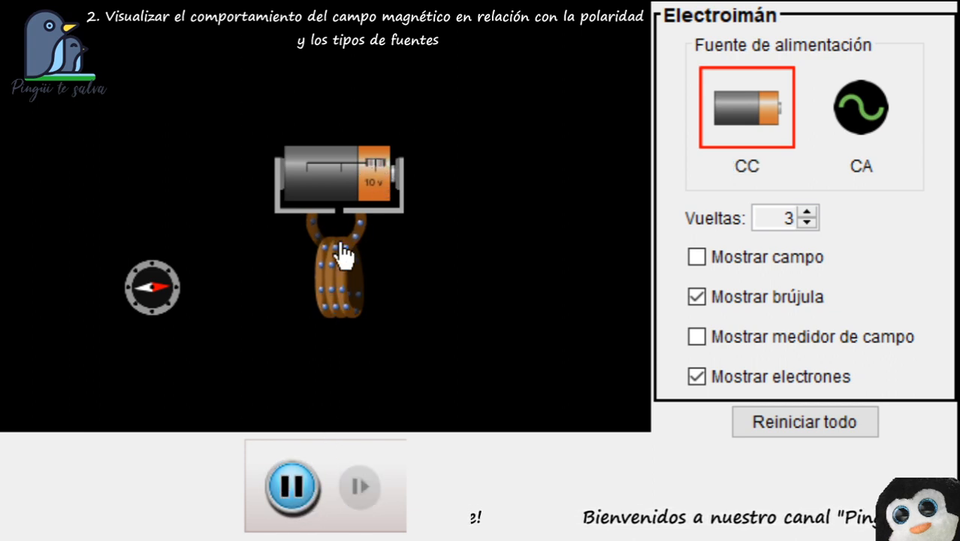
left_click_drag(158, 279, 158, 253)
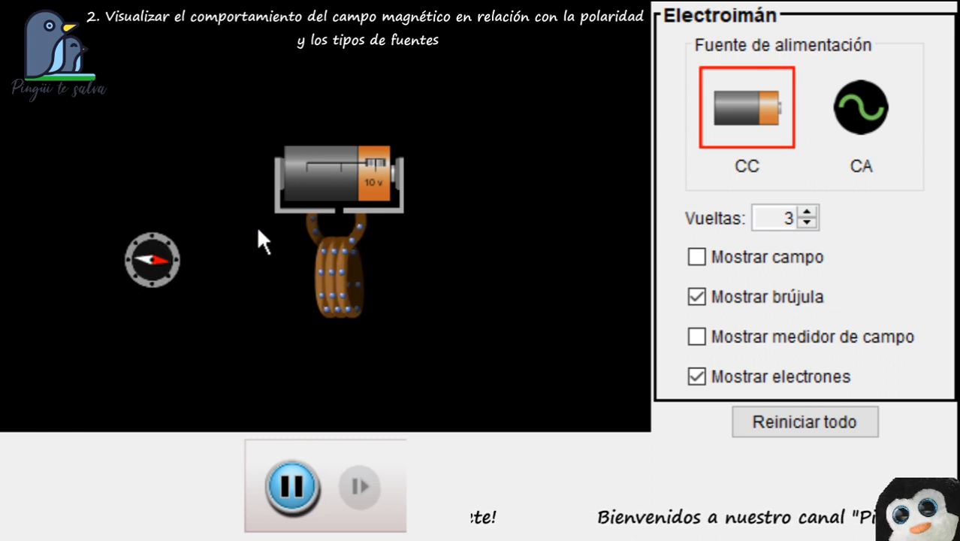
left_click(696, 257)
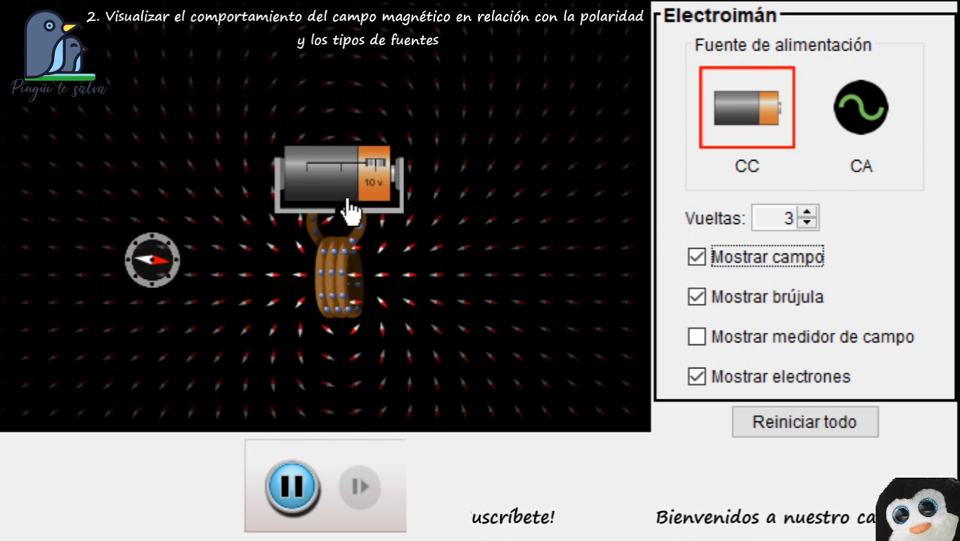
left_click_drag(349, 212, 353, 191)
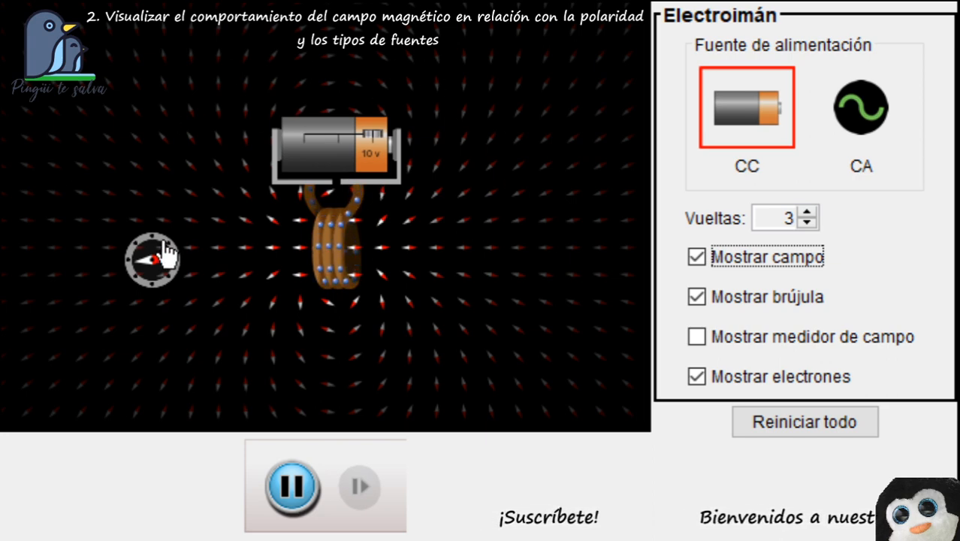
left_click_drag(167, 255, 172, 217)
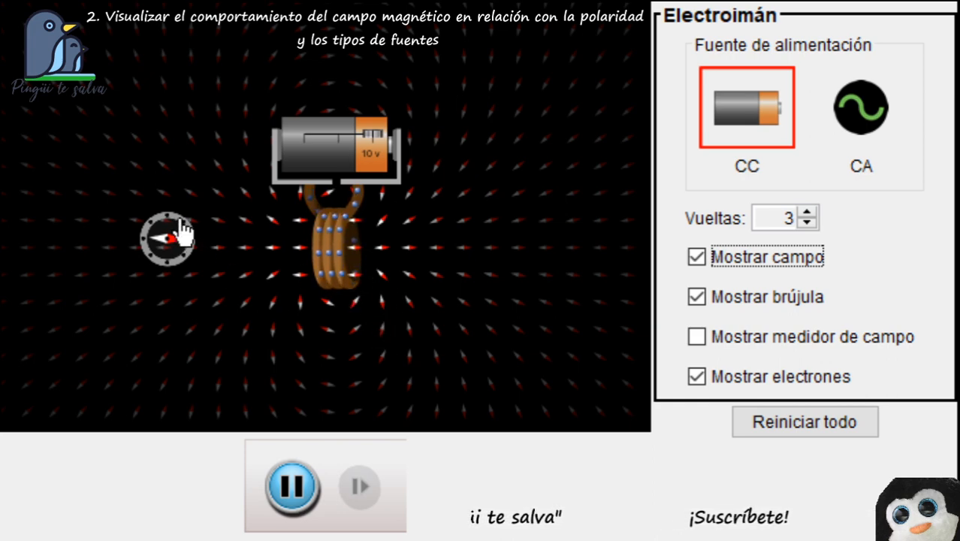
Step: Move the compass farther left of the coil and reverse the battery to 10 V with its positive terminal on the left
left_click_drag(181, 230, 148, 233)
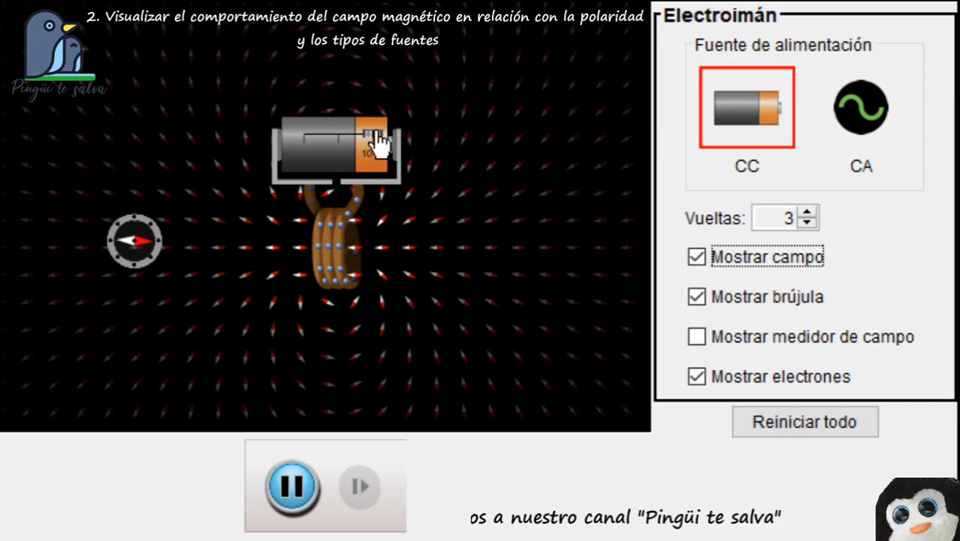
left_click_drag(368, 139, 304, 143)
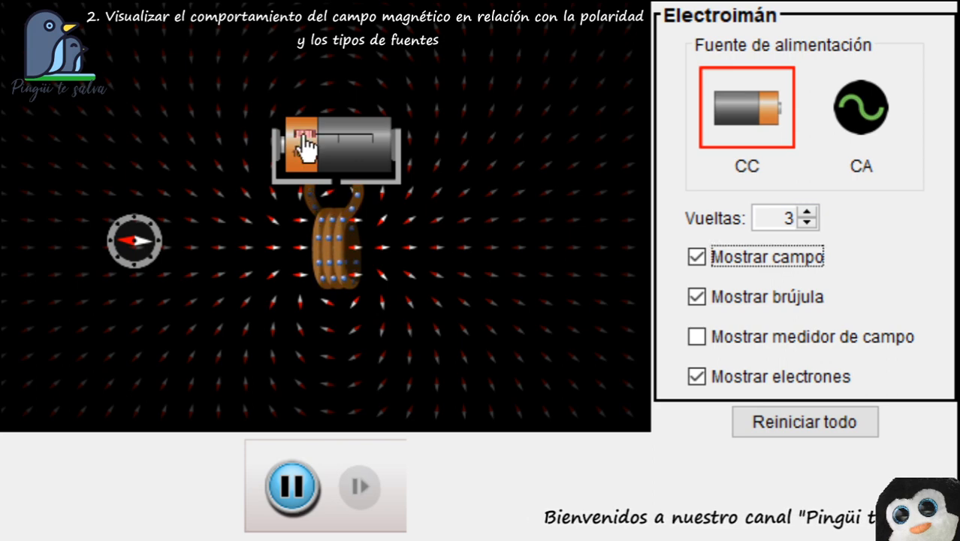
mouse_move(304, 137)
left_mouse_down()
mouse_move(400, 138)
mouse_move(299, 141)
left_mouse_up()
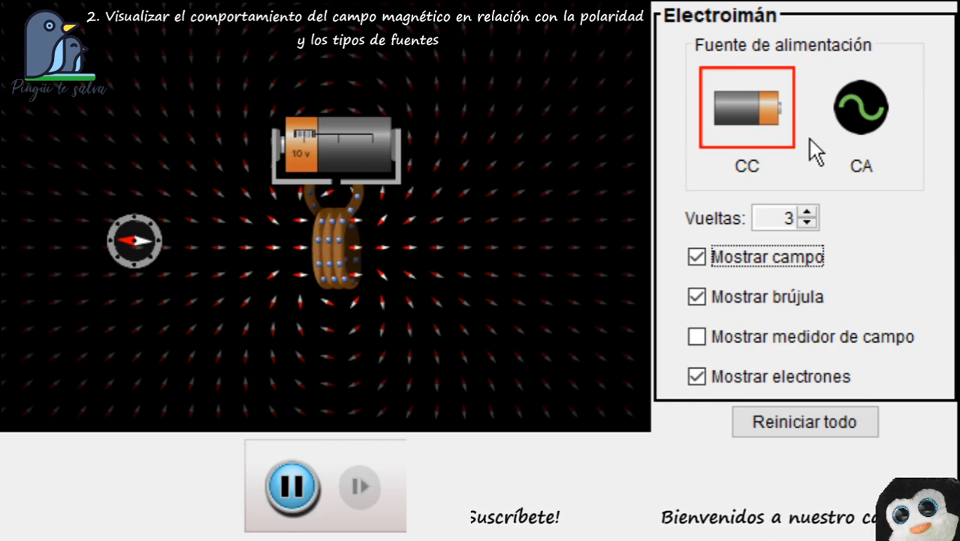
Step: Switch the source to CA to observe its field, return to CC and set the battery to 0 V
left_click(861, 109)
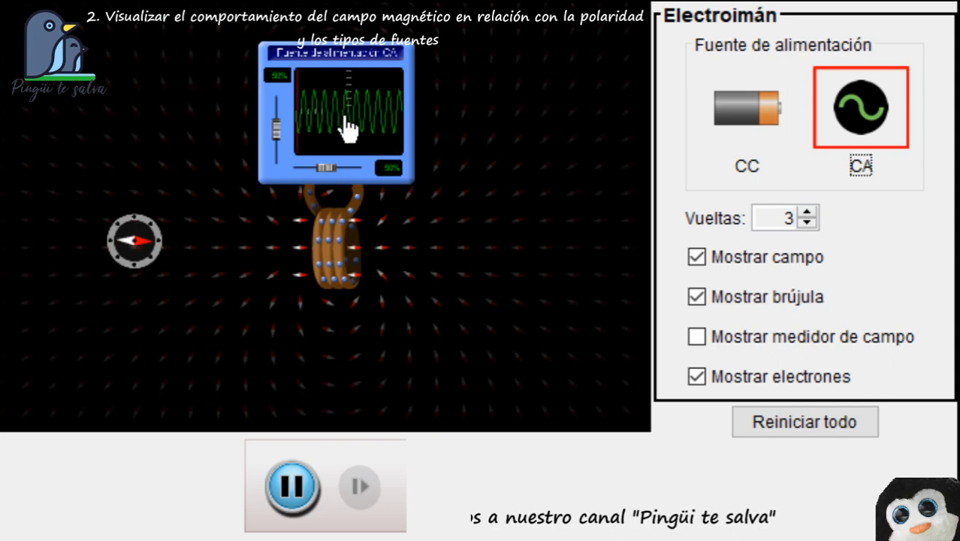
left_click(747, 121)
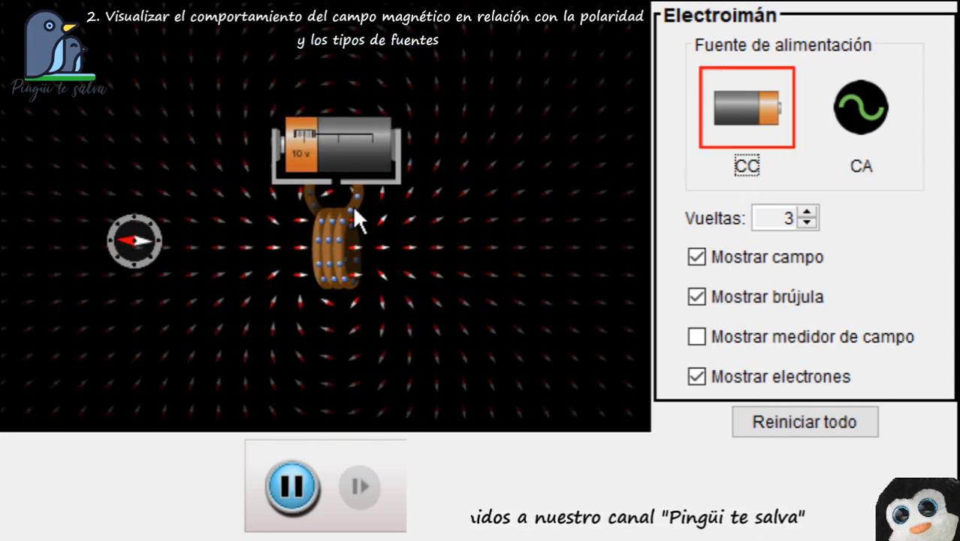
mouse_move(311, 139)
left_mouse_down()
mouse_move(338, 140)
mouse_move(281, 121)
mouse_move(315, 138)
left_mouse_up()
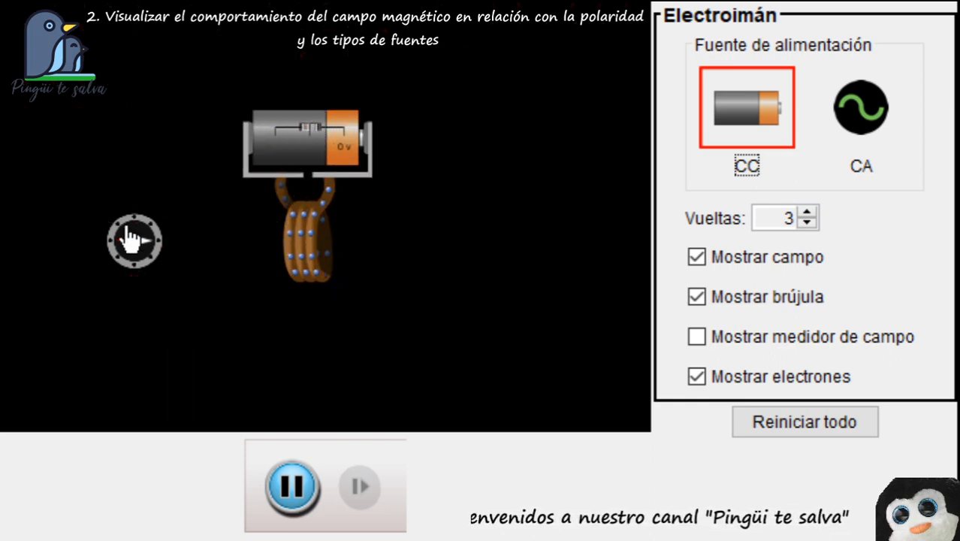
Step: Show the magnetic field meter, place it to the right of the coil and pause the simulation
left_click(696, 255)
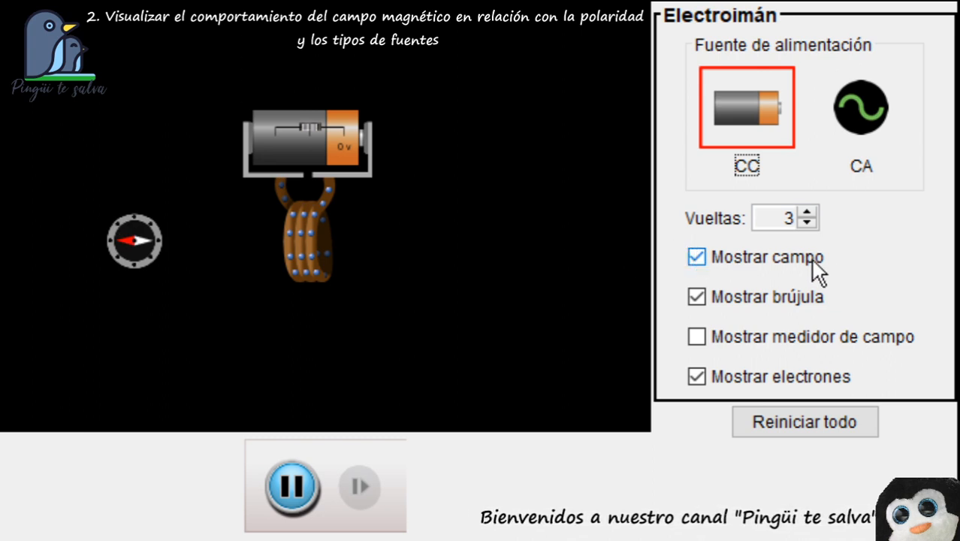
left_click(697, 339)
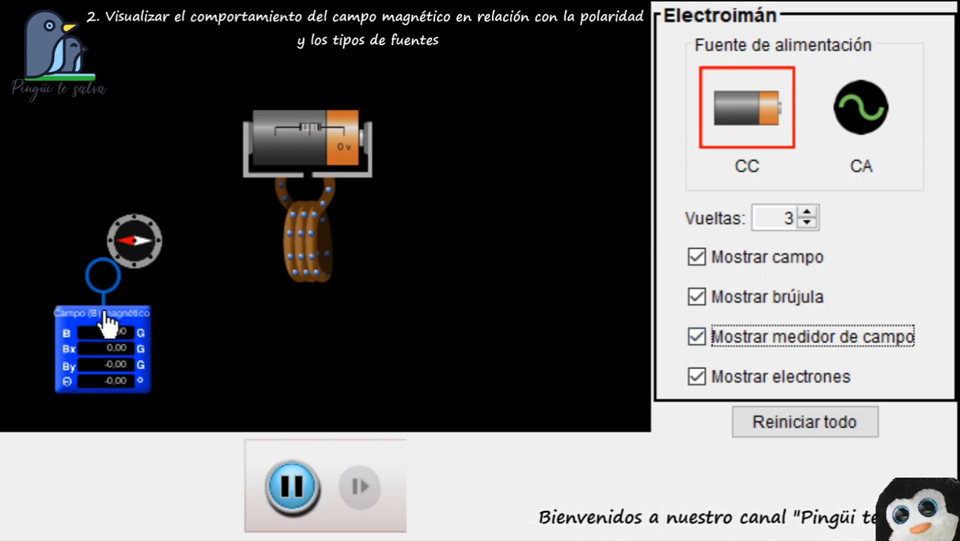
left_click_drag(108, 322, 512, 280)
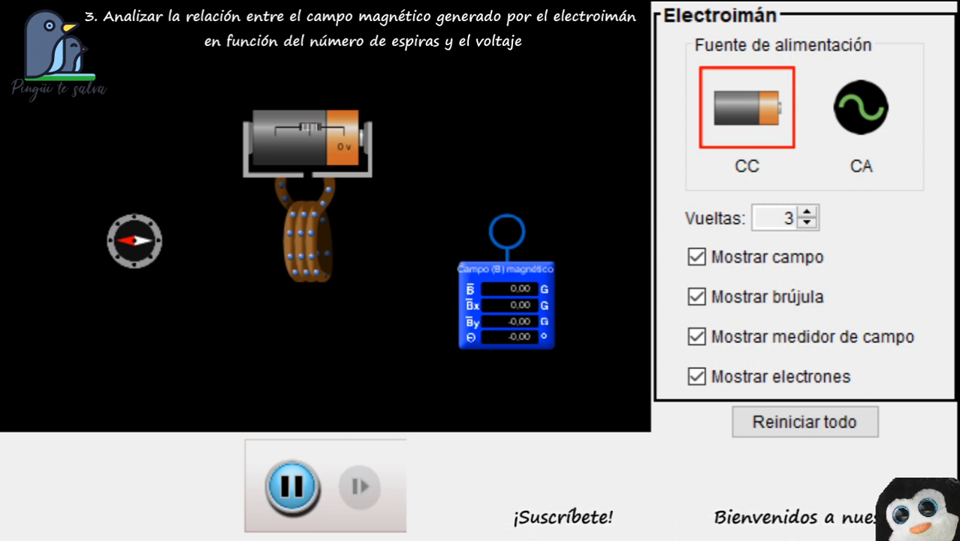
left_click(292, 492)
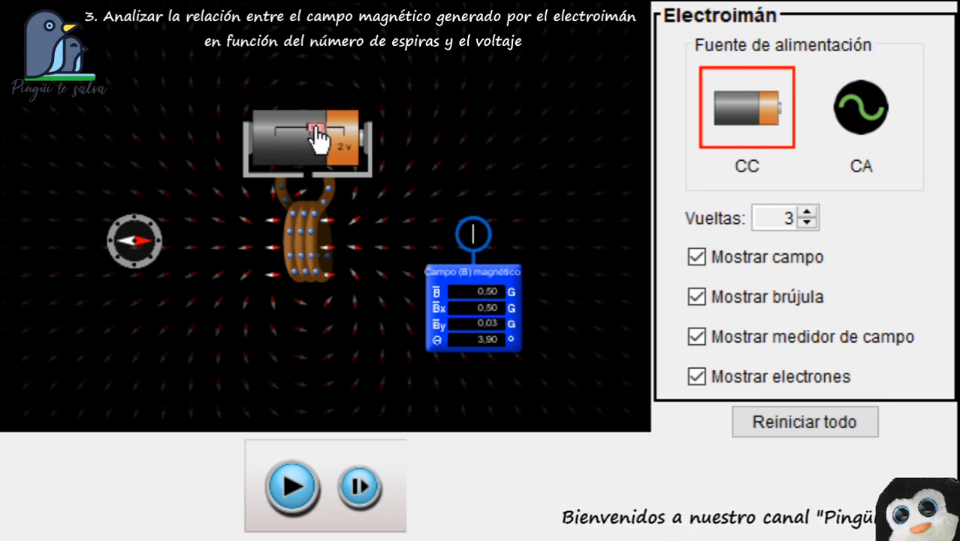
Step: Raise the battery voltage in stages through 2 V and 4 V to 6 V, comparing the field meter at each stage
left_click_drag(318, 137, 320, 137)
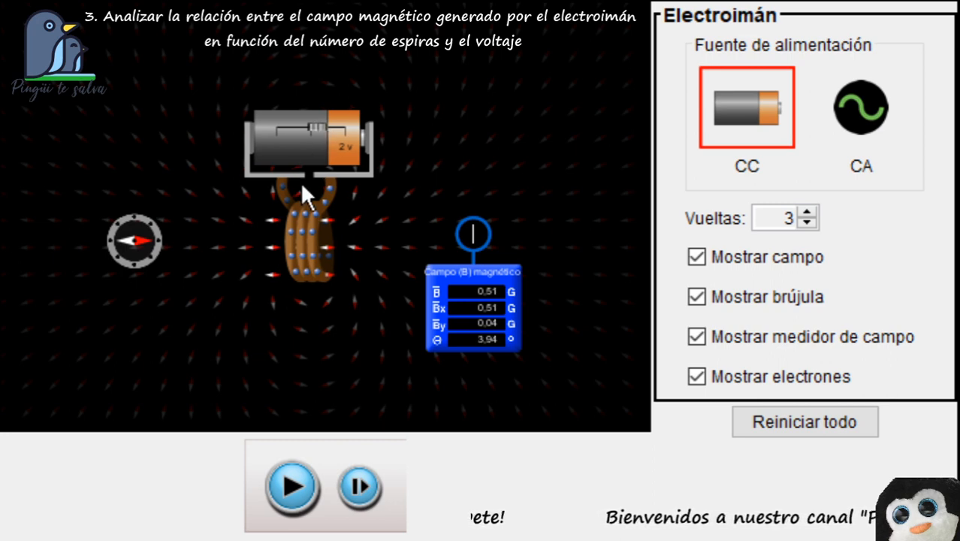
left_click_drag(319, 162, 318, 163)
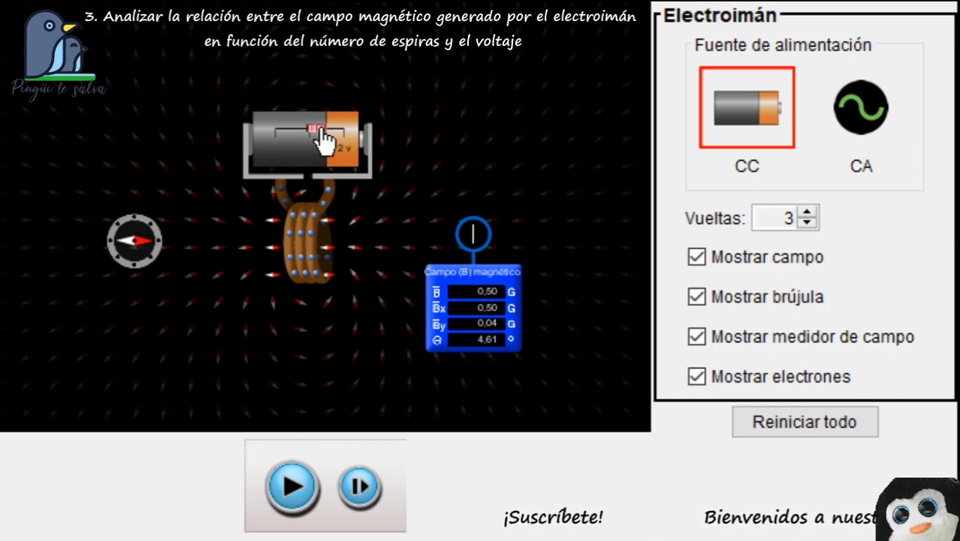
left_click_drag(322, 139, 331, 142)
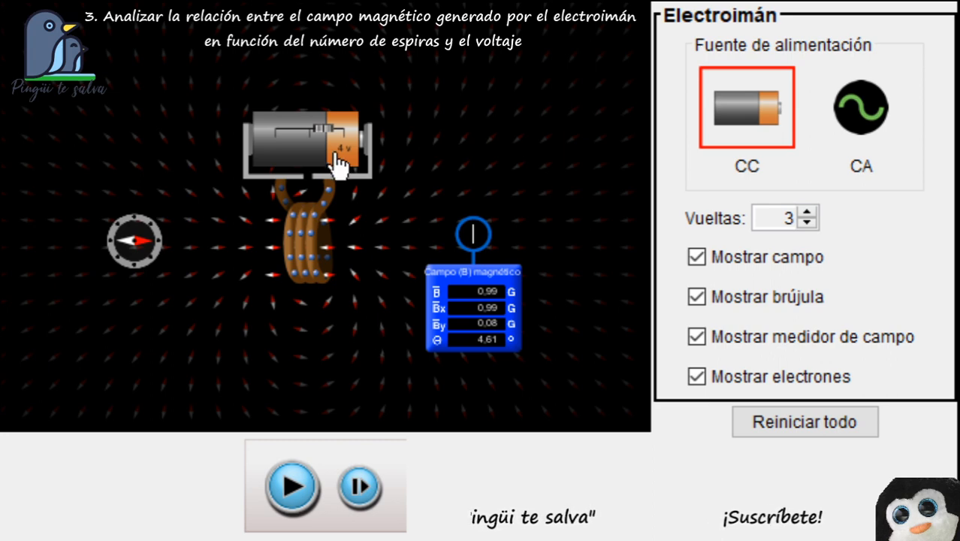
left_click_drag(325, 138, 329, 139)
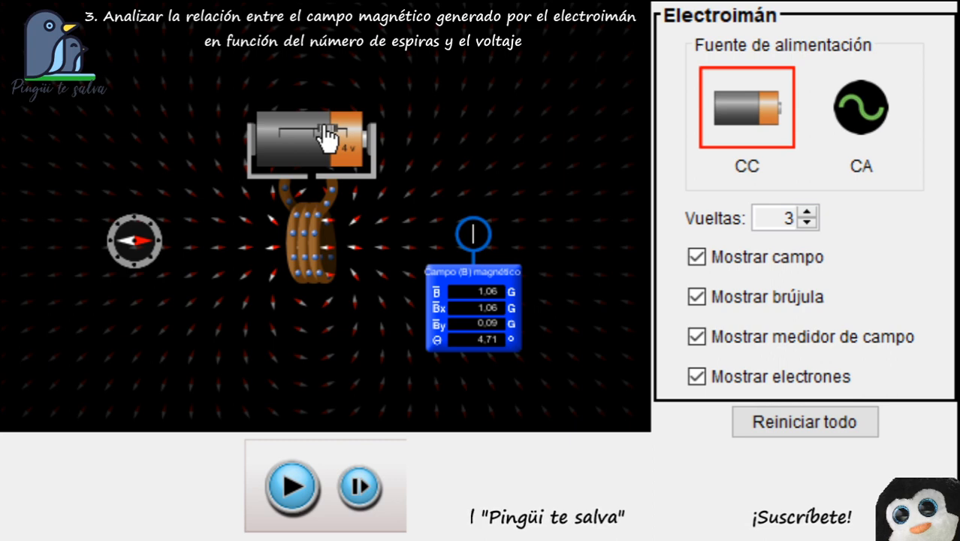
left_click_drag(307, 153, 307, 157)
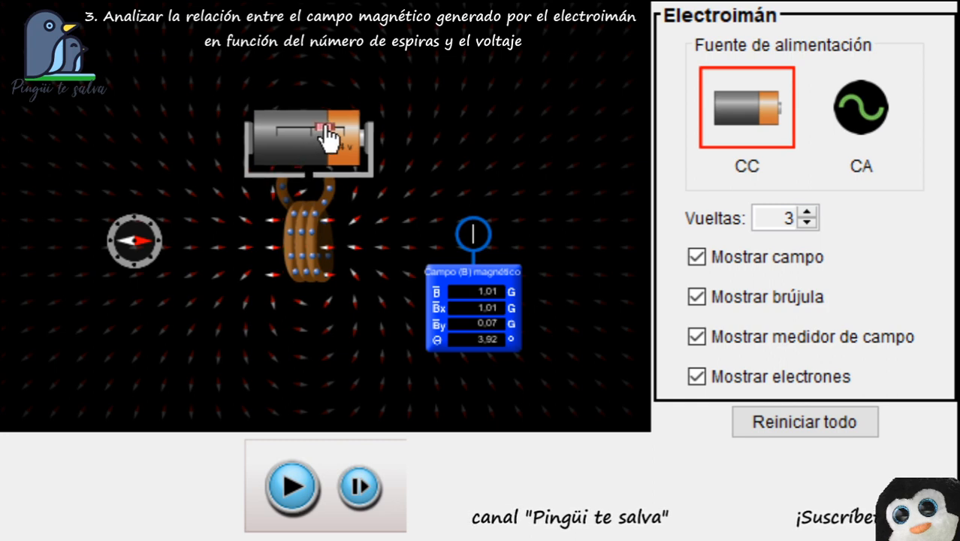
left_click_drag(324, 140, 333, 141)
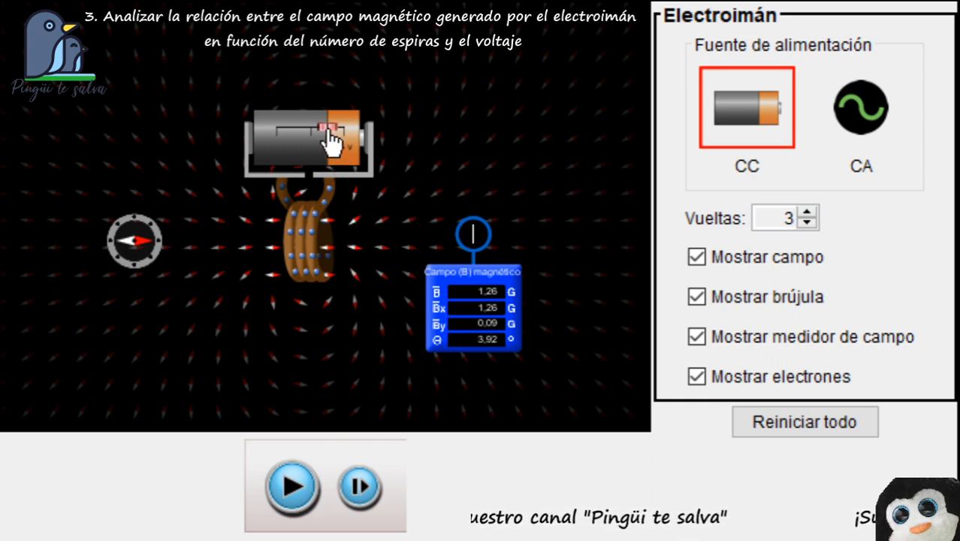
left_click_drag(331, 130, 338, 130)
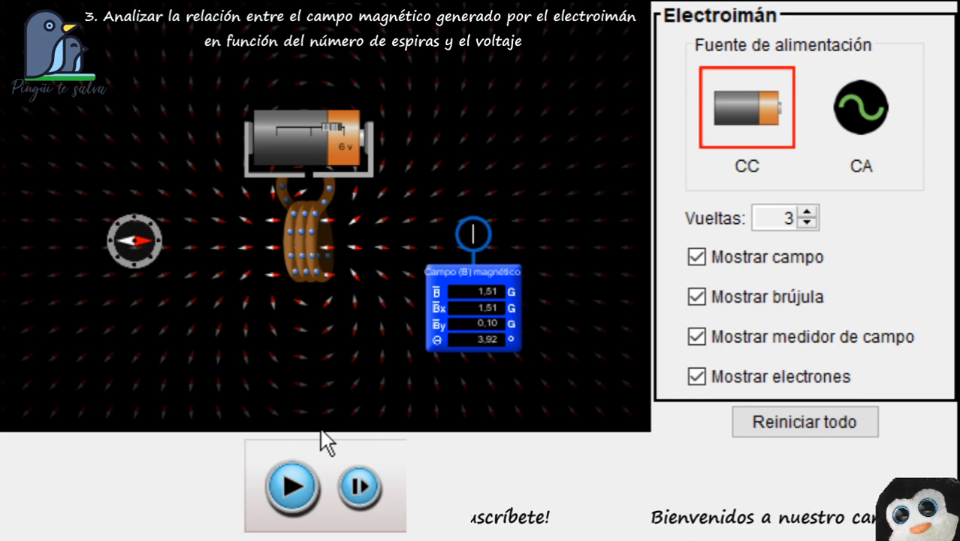
Step: Move the field meter slightly lower and farther right of the coil, and hide it
left_click_drag(510, 276, 511, 284)
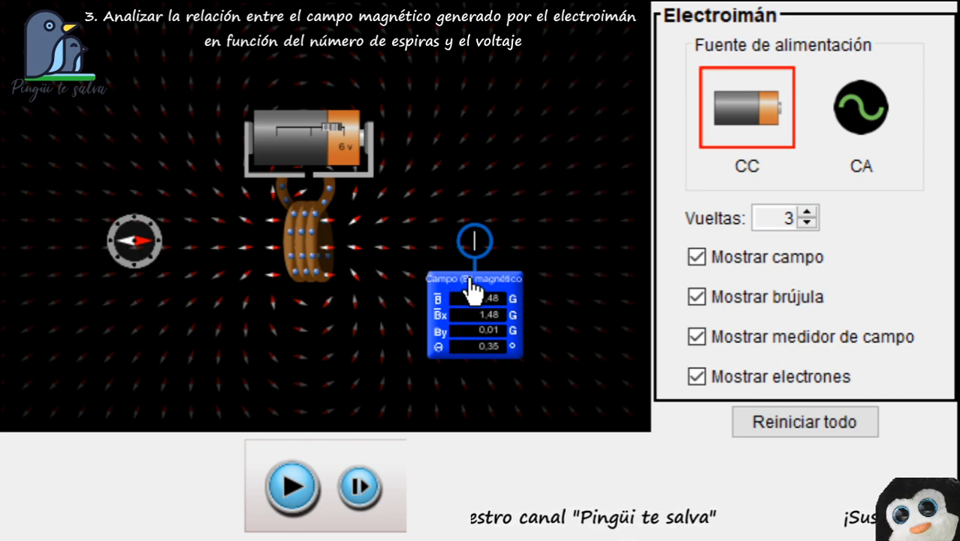
left_click_drag(470, 286, 498, 283)
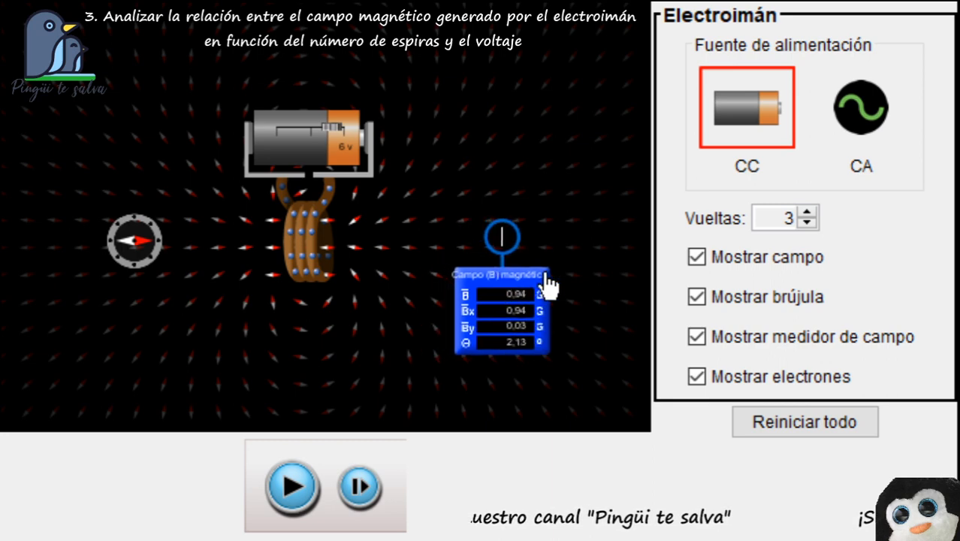
left_click(697, 336)
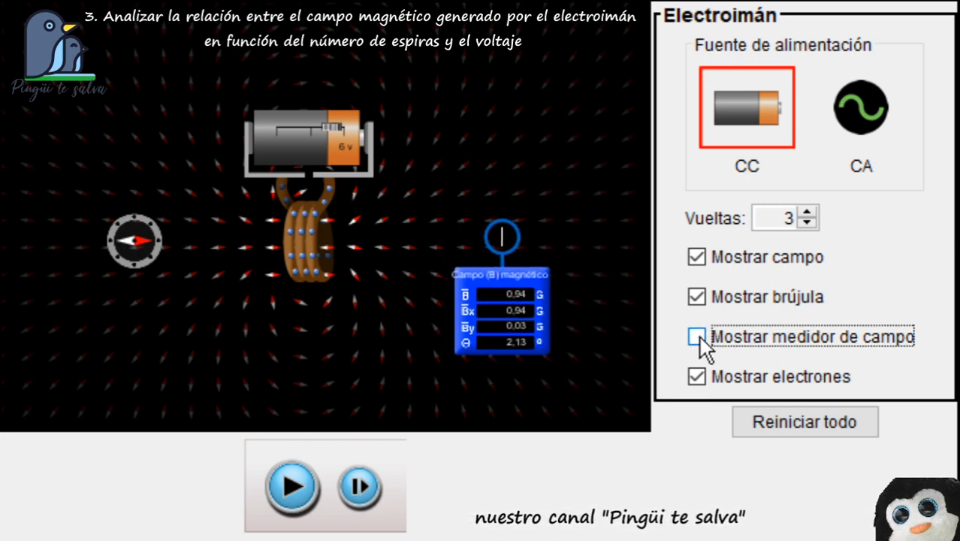
Step: Reduce the coil to 1 turn and raise it to 4 turns to compare the field around it
left_click(806, 222)
left_click(807, 222)
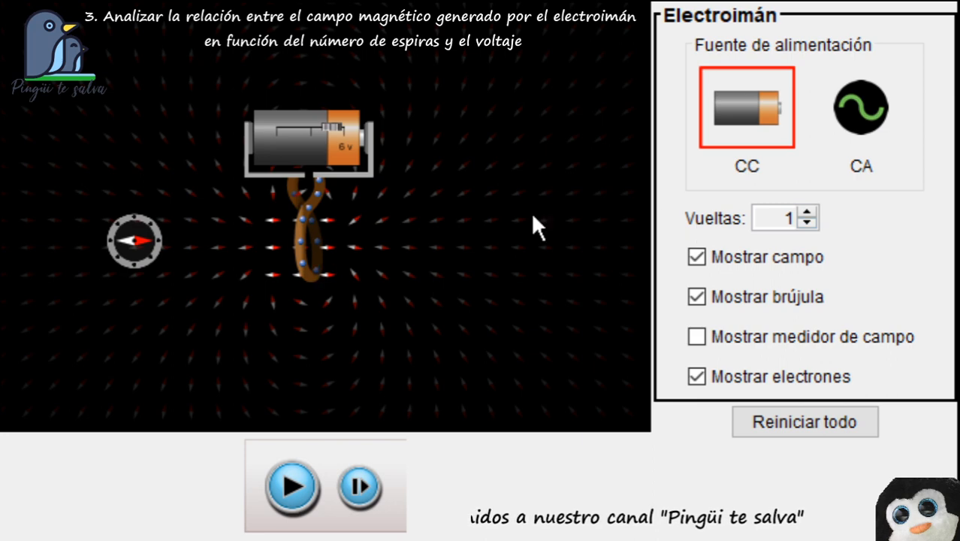
left_click(808, 214)
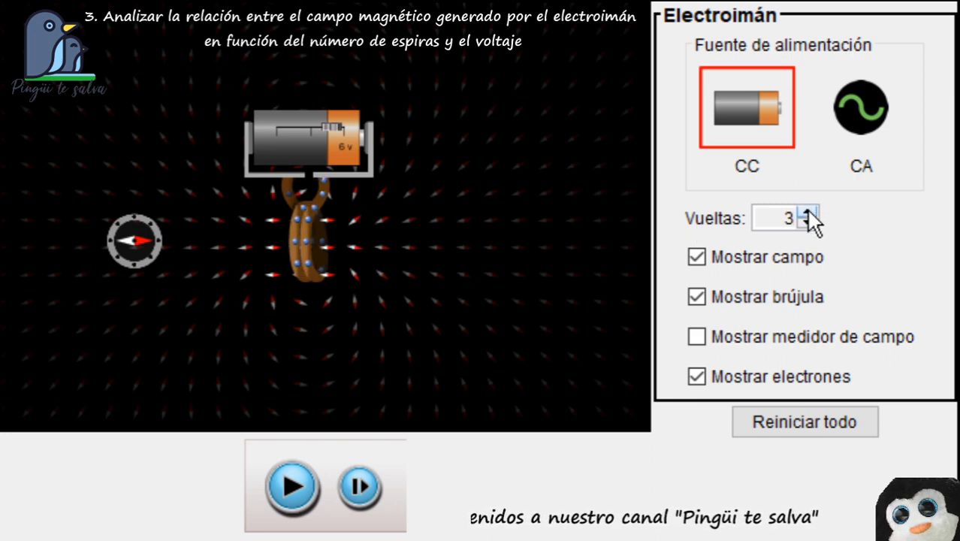
left_click(808, 213)
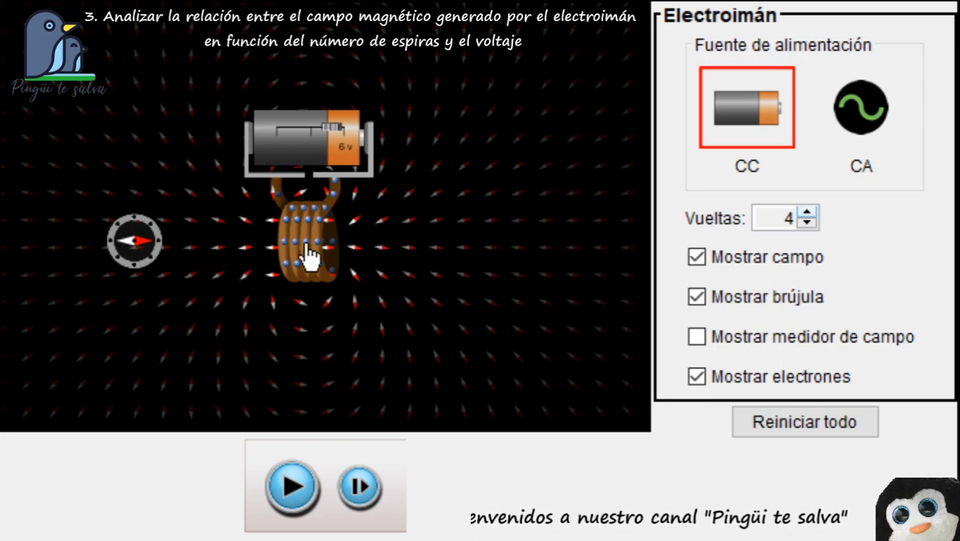
Step: Show the field meter again close to the coil's right side and reduce the coil to 2 turns
left_click(698, 336)
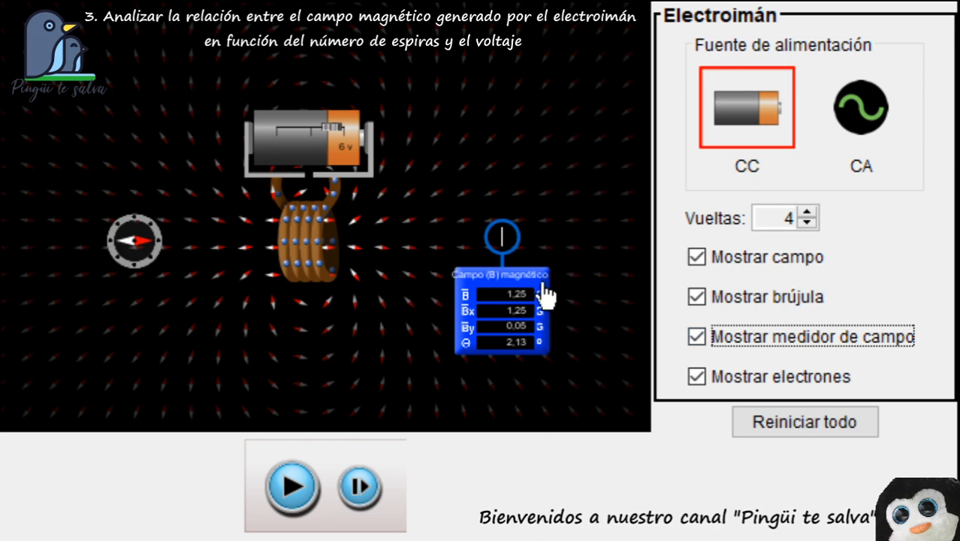
left_click_drag(542, 296, 439, 301)
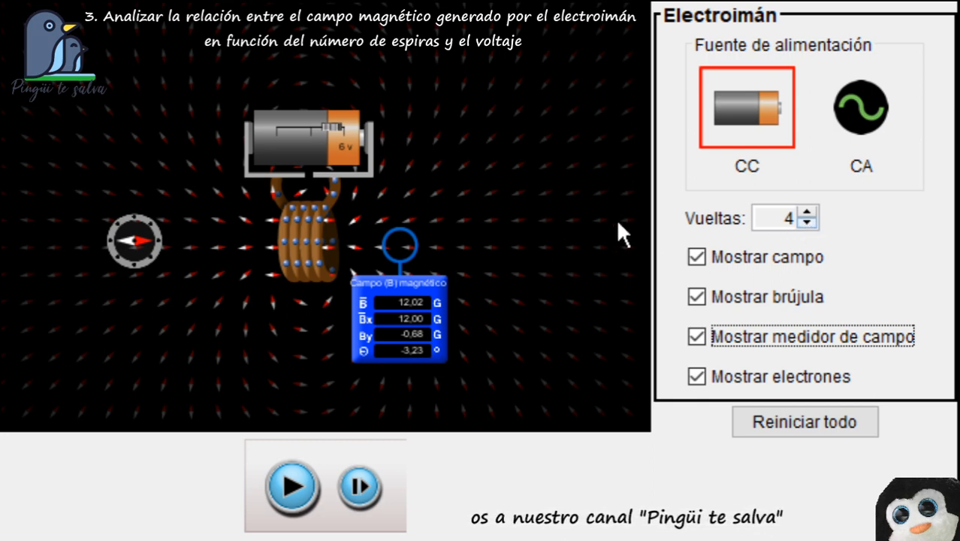
left_click(804, 223)
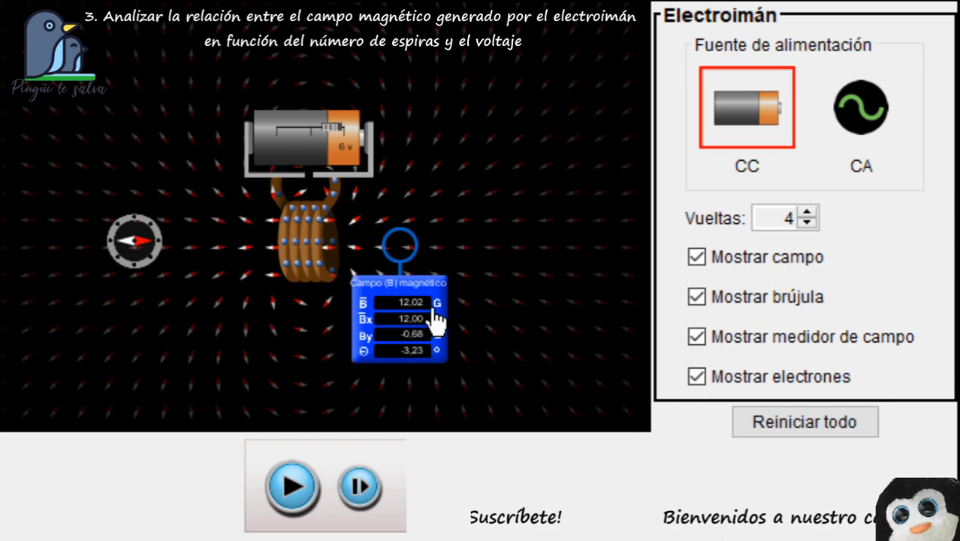
left_click(807, 223)
left_click(807, 223)
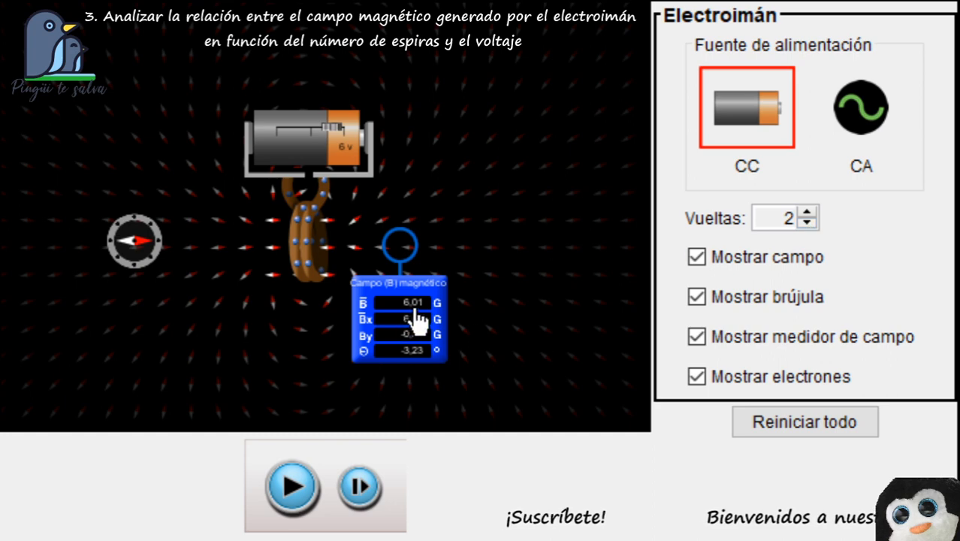